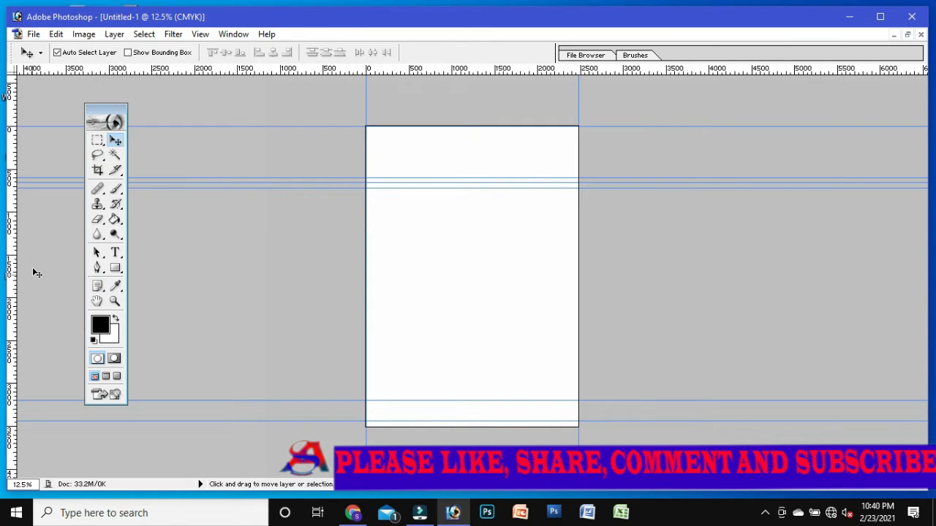
- Outline the header band with a closed rectangular Pen path from the page's upper edge down to the first guide below it
left_click(98, 267)
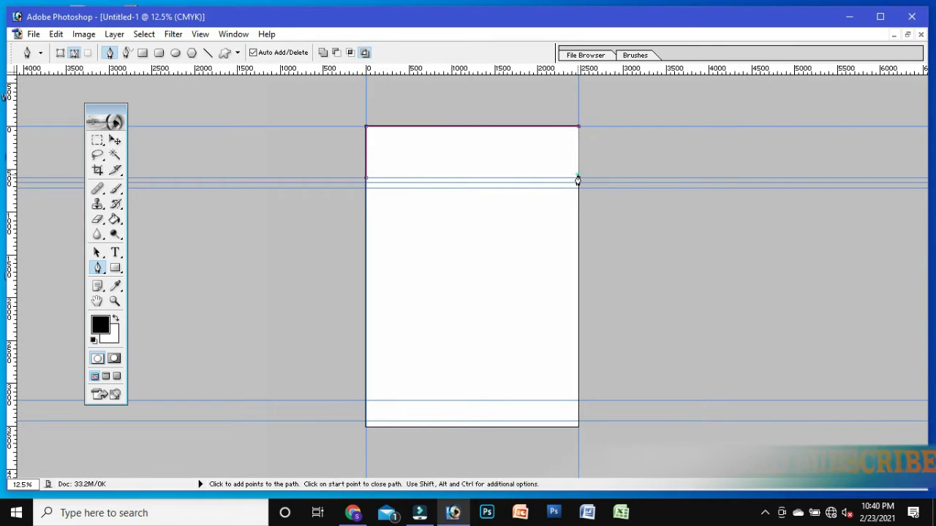
left_click_drag(578, 178, 593, 168)
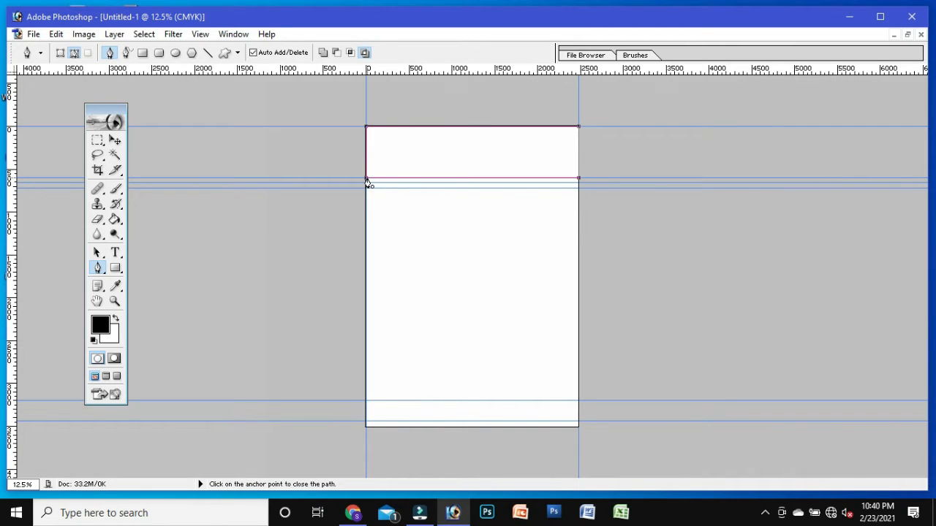
- Display the Layers palette and place it beside the page, clear of the canvas
left_click(200, 34)
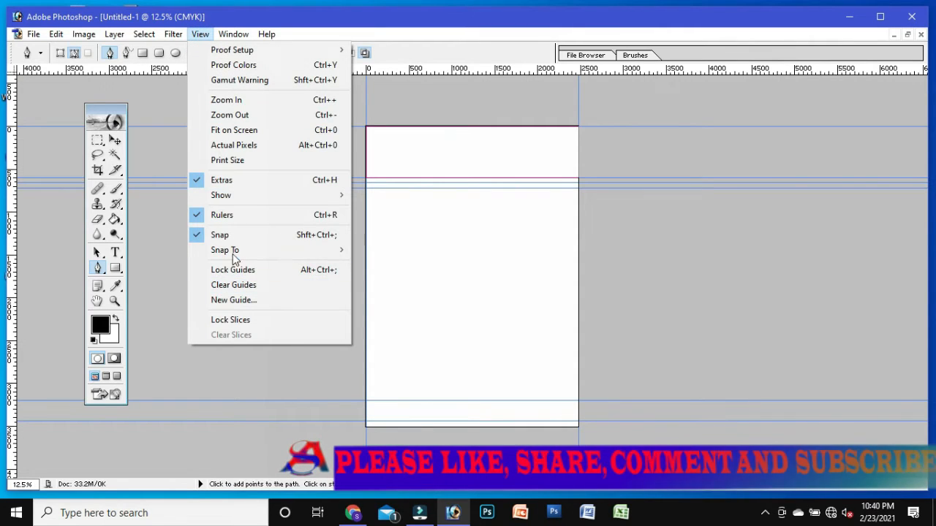
left_click(228, 34)
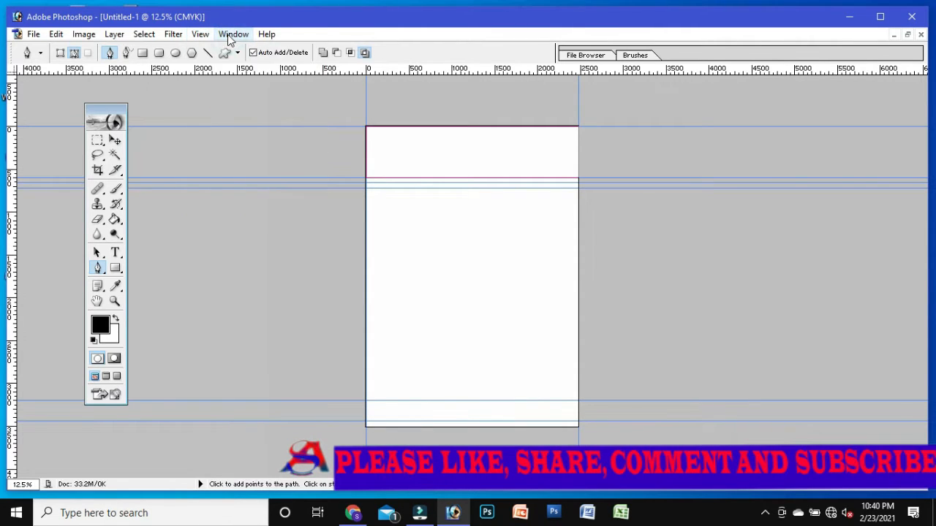
left_click(227, 34)
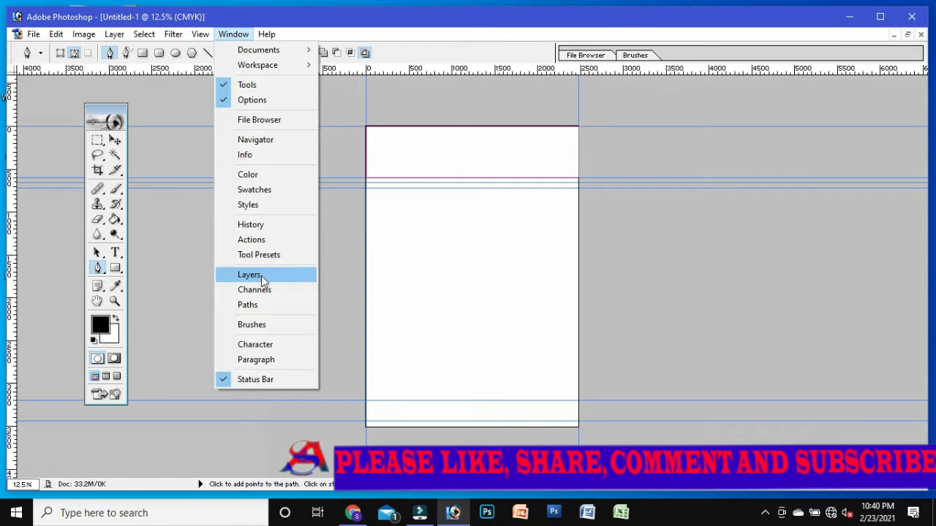
left_click(260, 275)
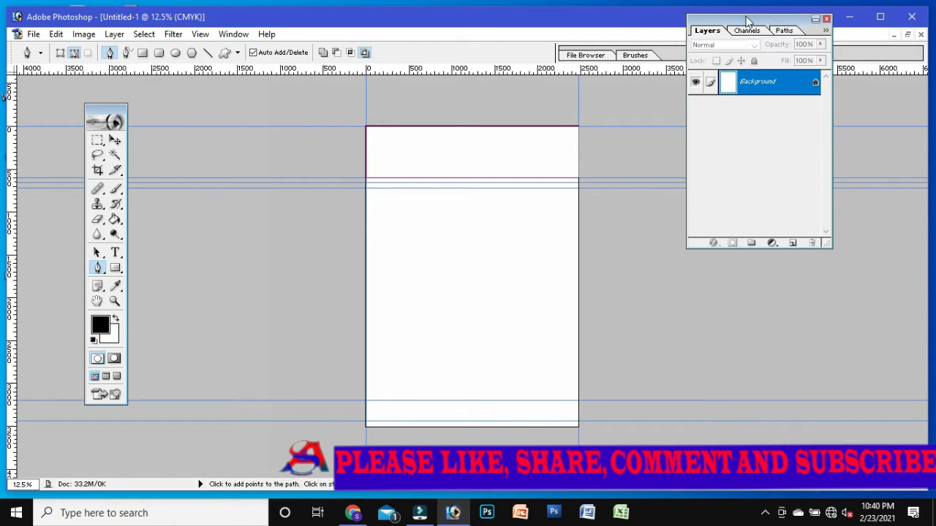
left_click_drag(748, 20, 850, 135)
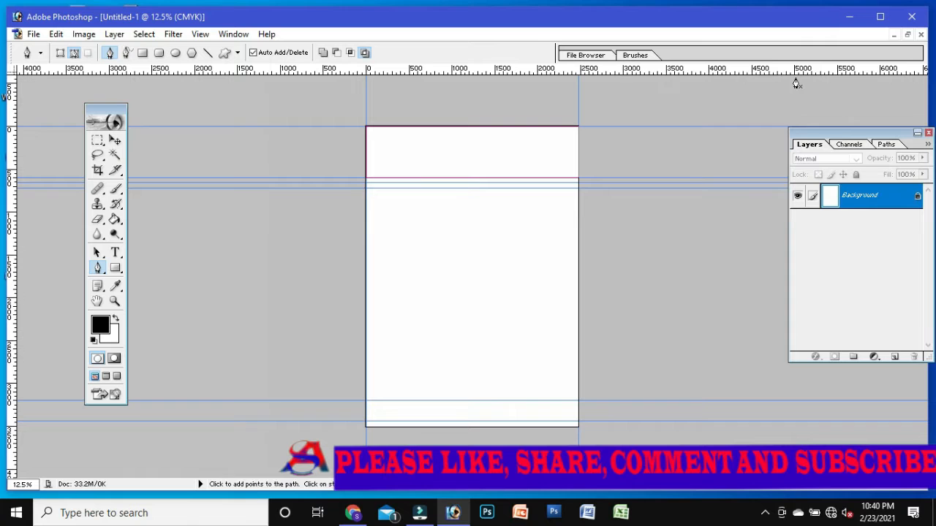
- Convert the Background to a regular layer and copy the header path's area to a new layer as a selection
double_click(855, 197)
left_click(563, 237)
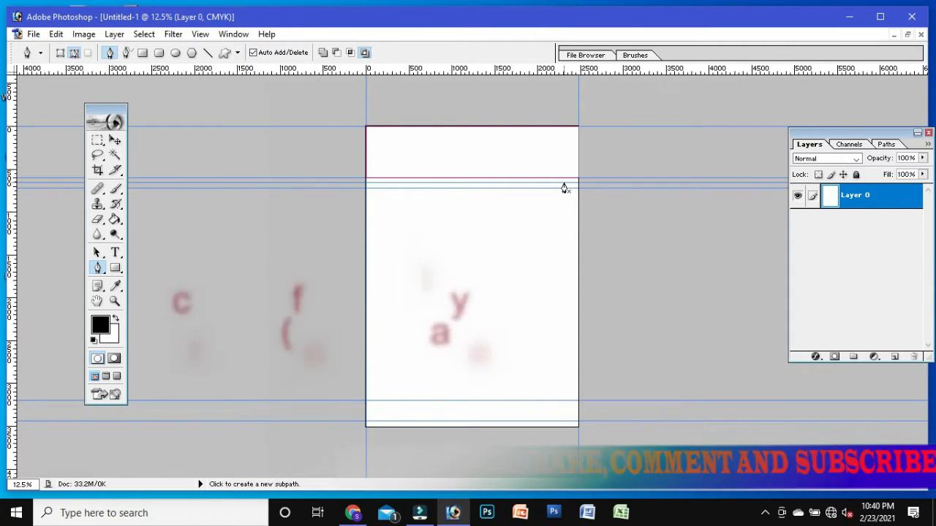
key("ctrl+Return")
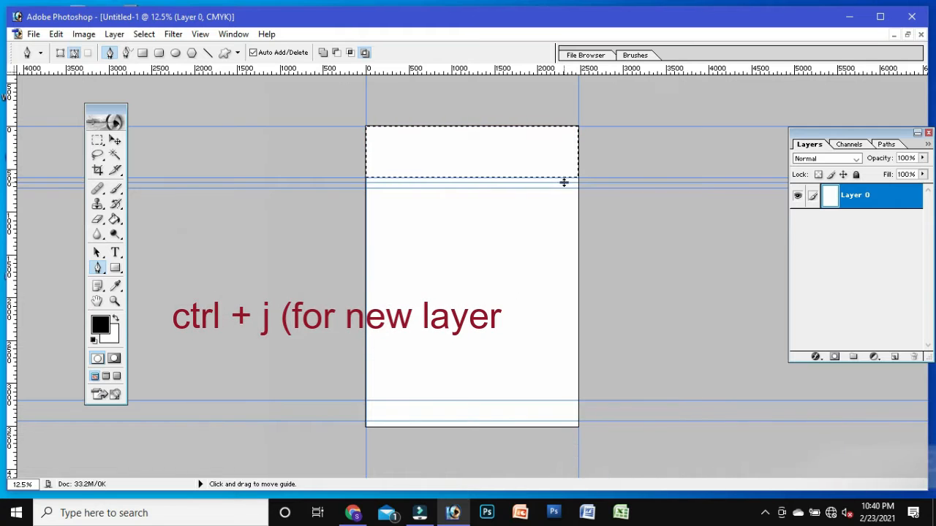
key("ctrl+j")
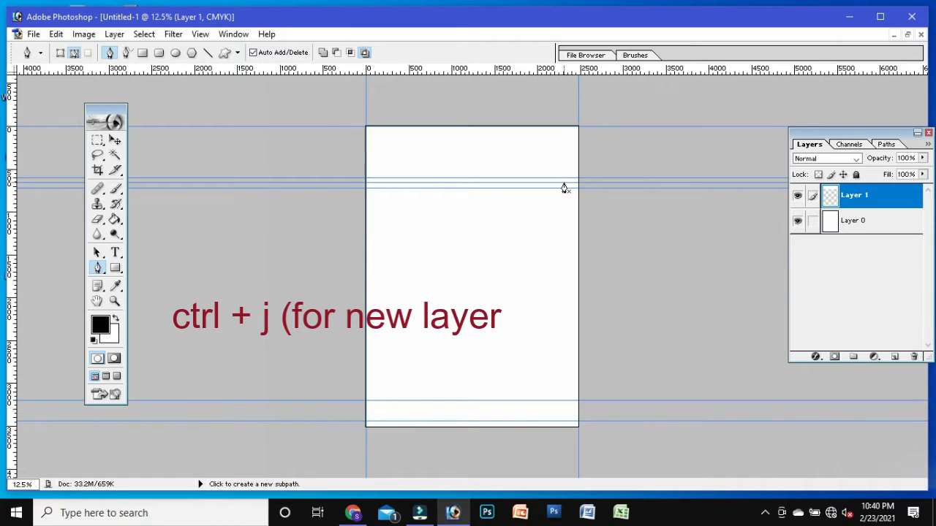
- Hide Layer 0 and fill the header band on Layer 1 with dark blue 000066 using the Paint Bucket
left_click(797, 220)
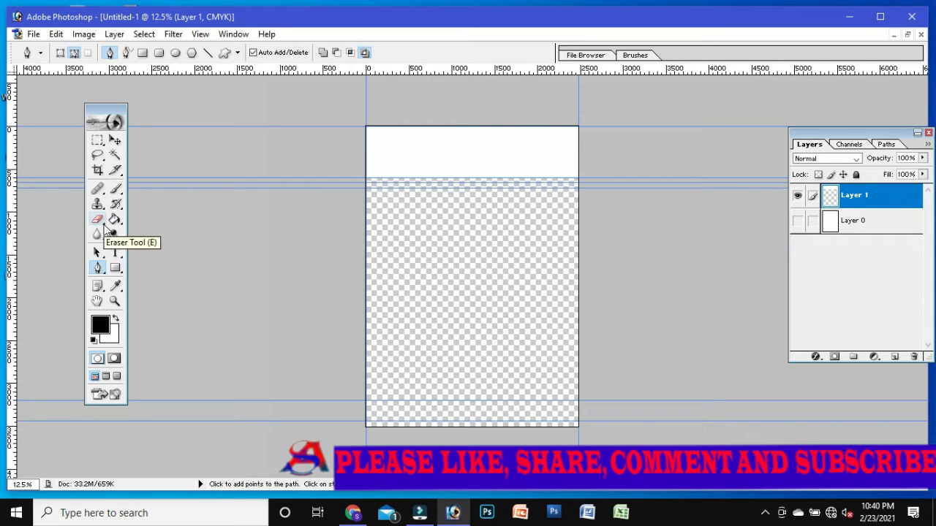
left_click(100, 323)
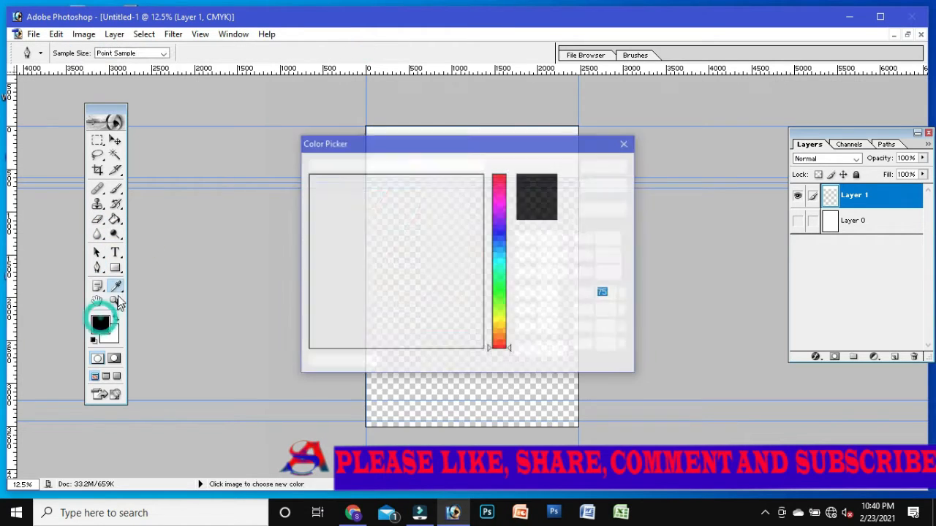
left_click(502, 237)
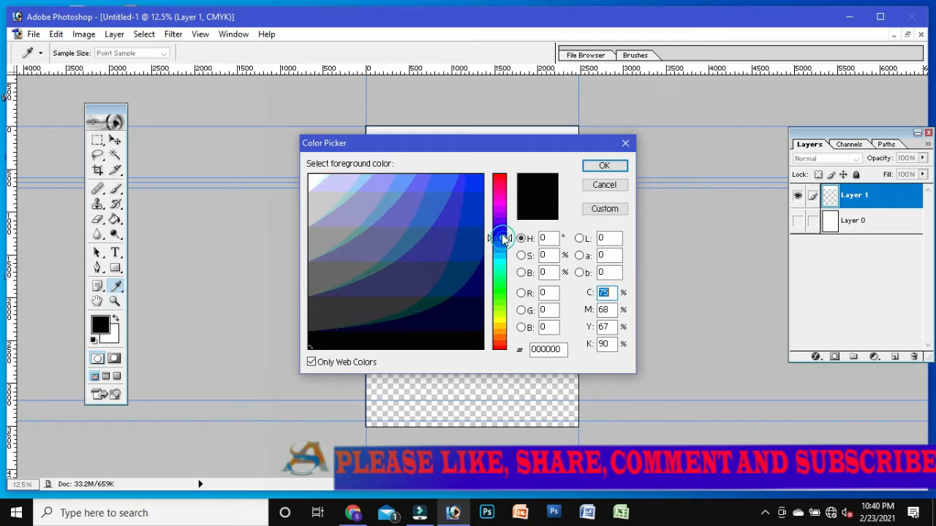
left_click(469, 286)
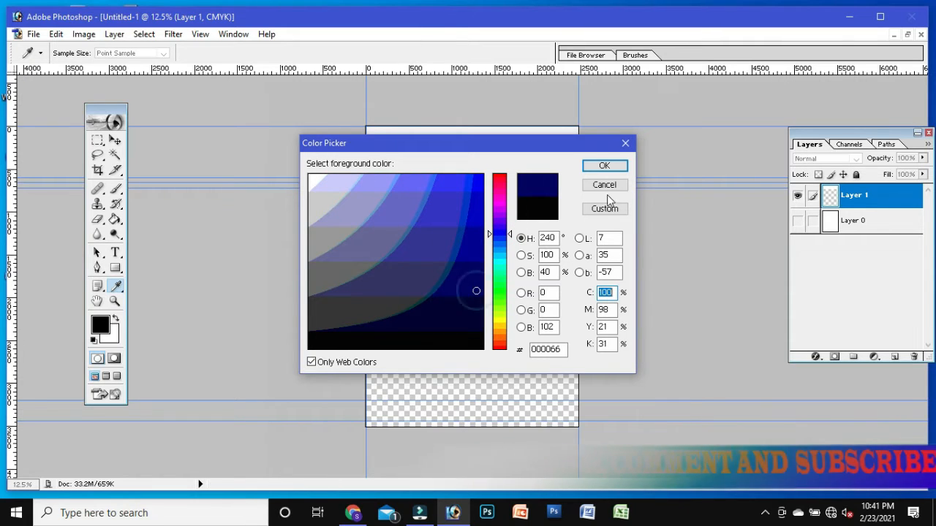
left_click(604, 164)
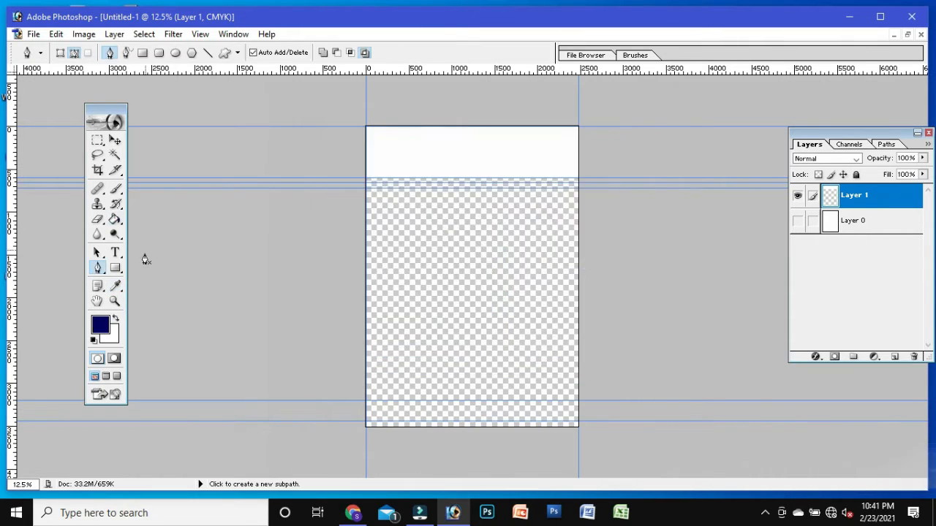
left_click(115, 219)
left_click(437, 158)
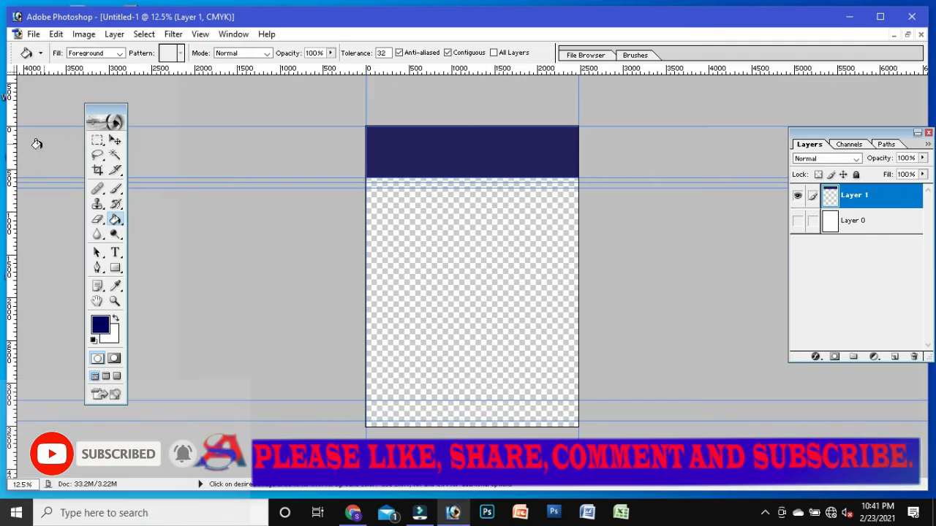
- Show Layer 0 again, outline the thin strip between the two guides below the header with the Pen, and copy it to a new layer
left_click(98, 268)
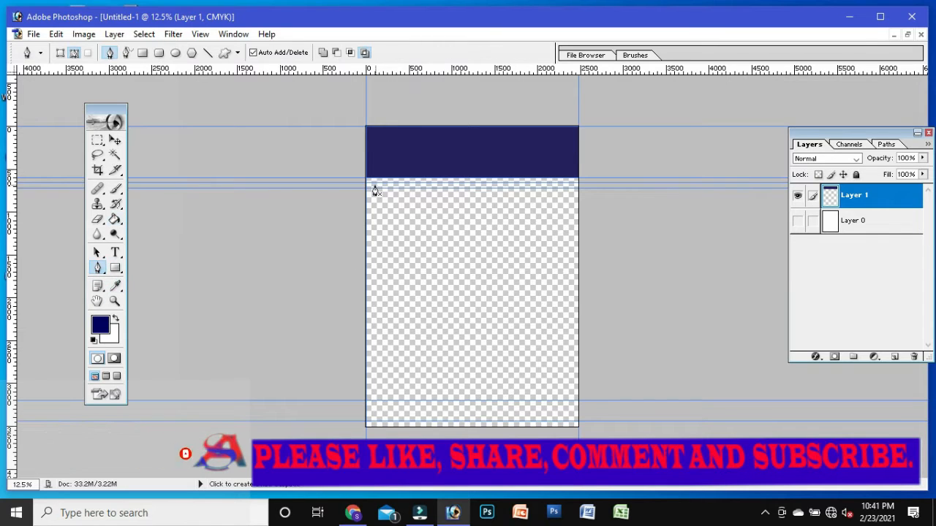
left_click(797, 220)
left_click(855, 220)
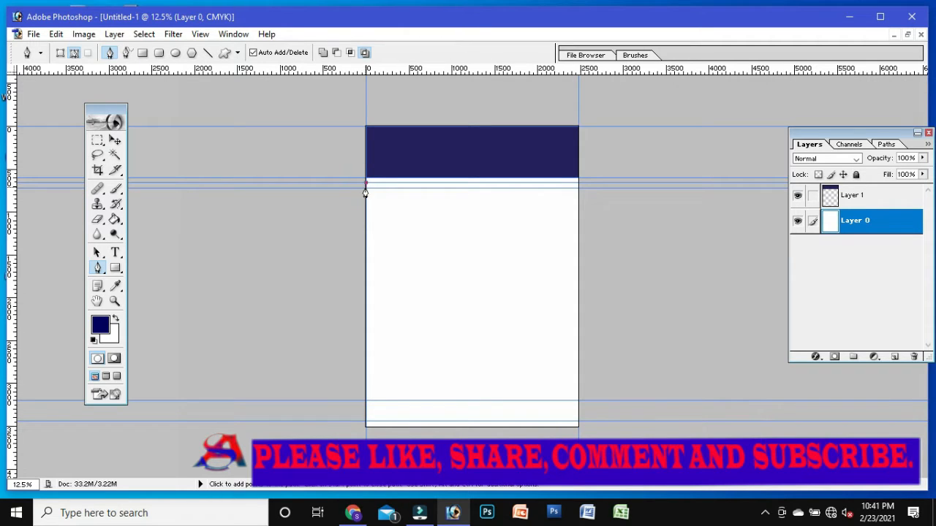
left_click(578, 188)
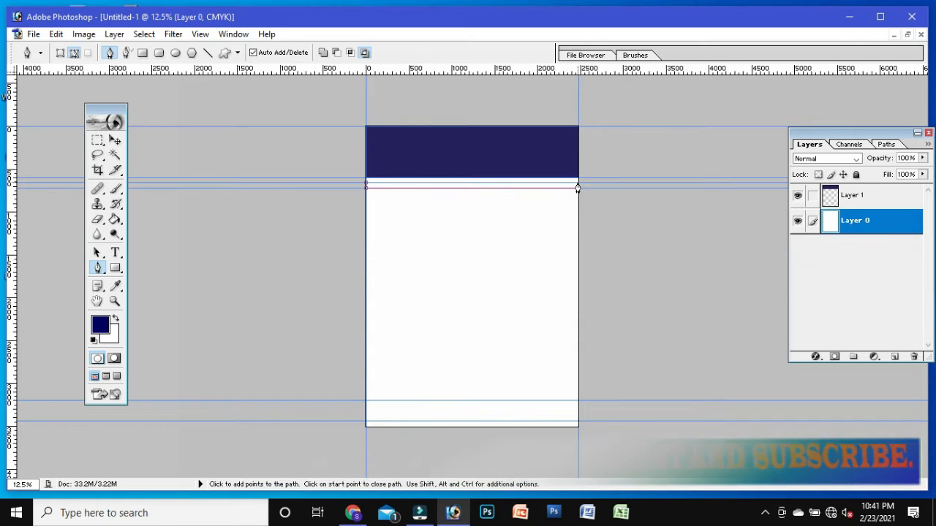
left_click(577, 184)
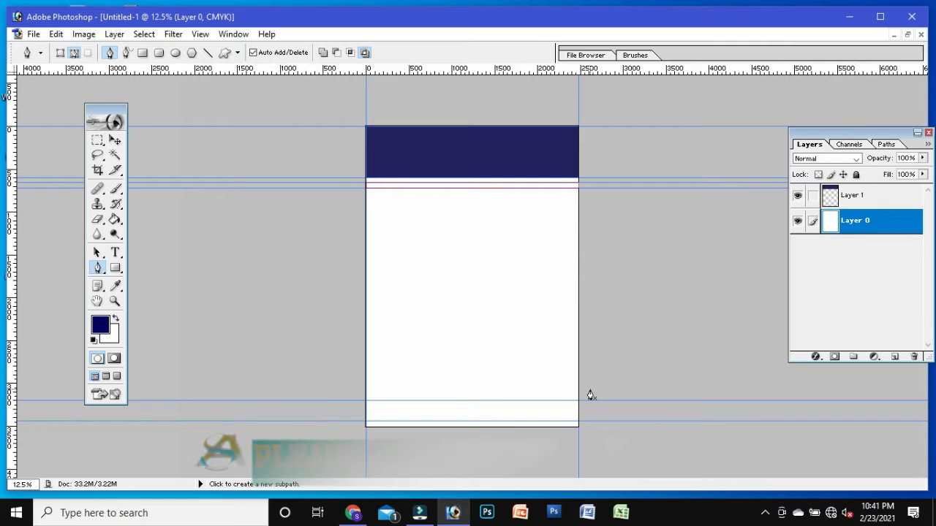
key("ctrl+Return")
key("ctrl+j")
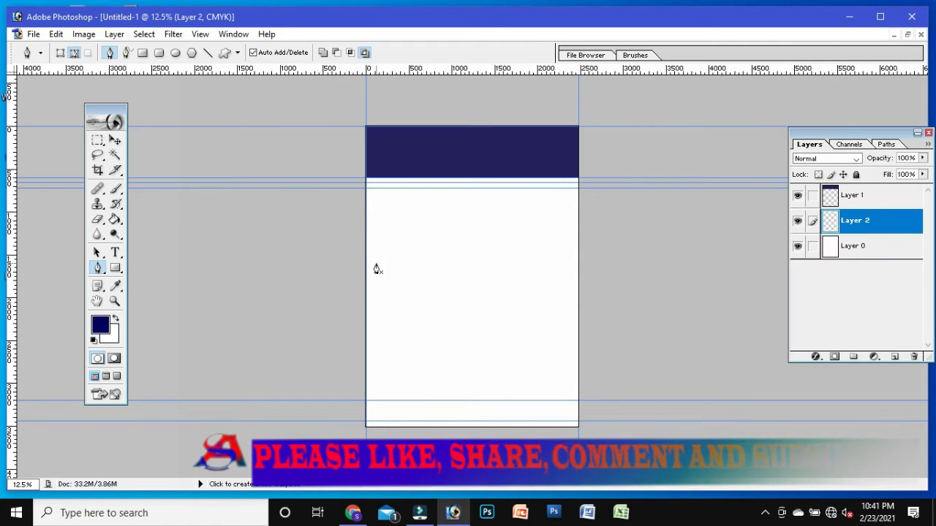
- Hide Layer 0 and set the foreground colour to green 00CC00
left_click(797, 249)
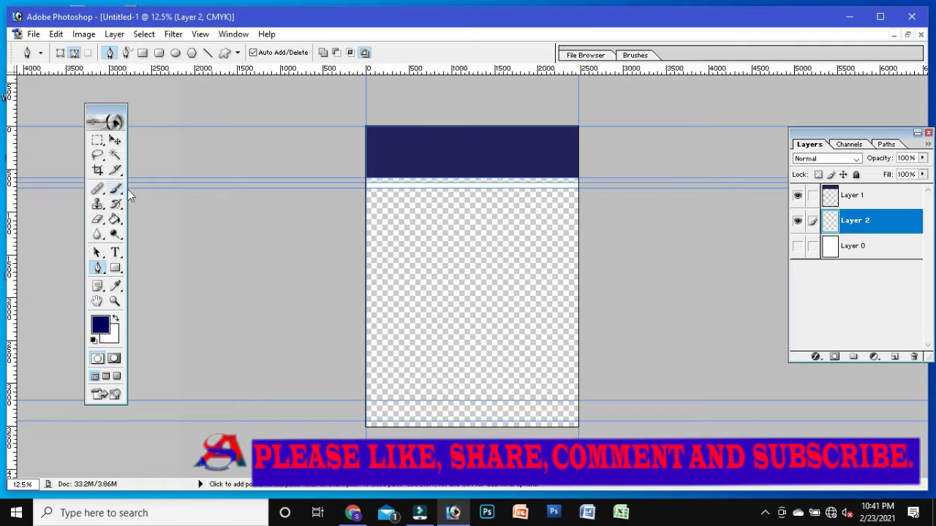
left_click(101, 328)
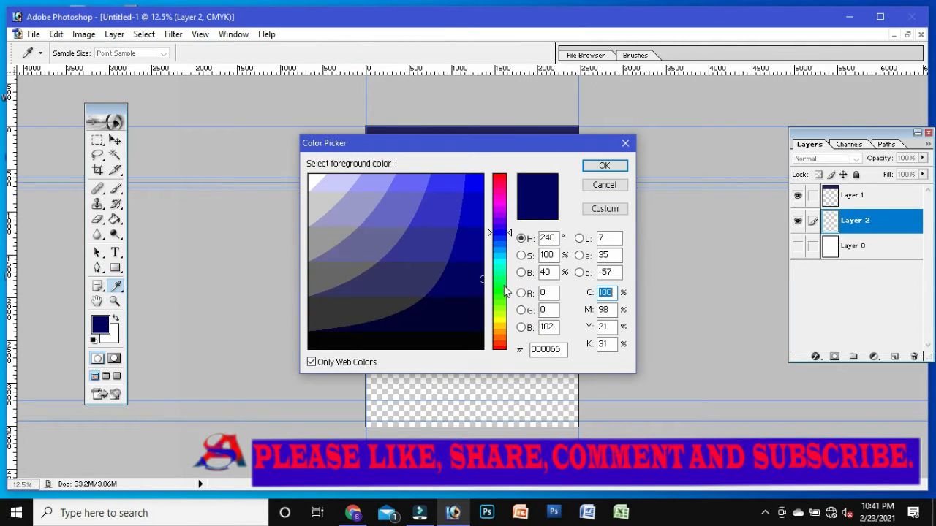
left_click(504, 286)
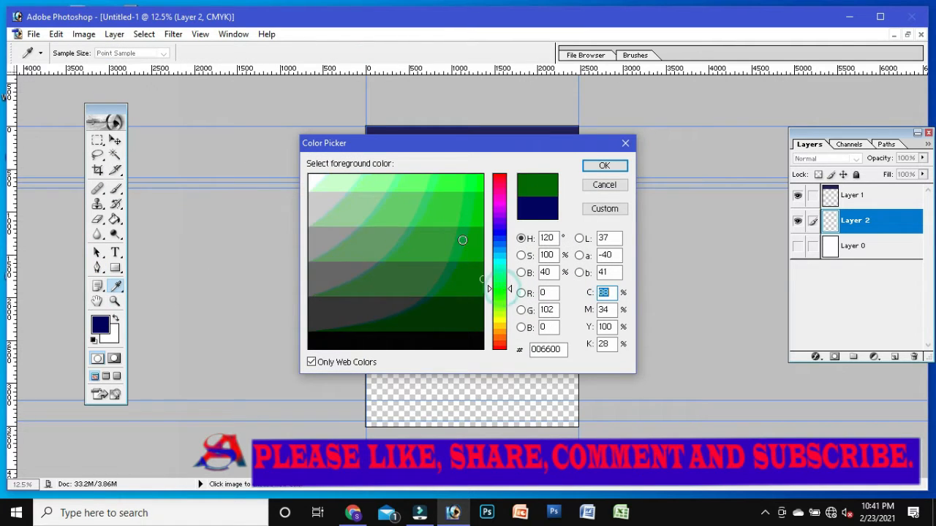
left_click(476, 212)
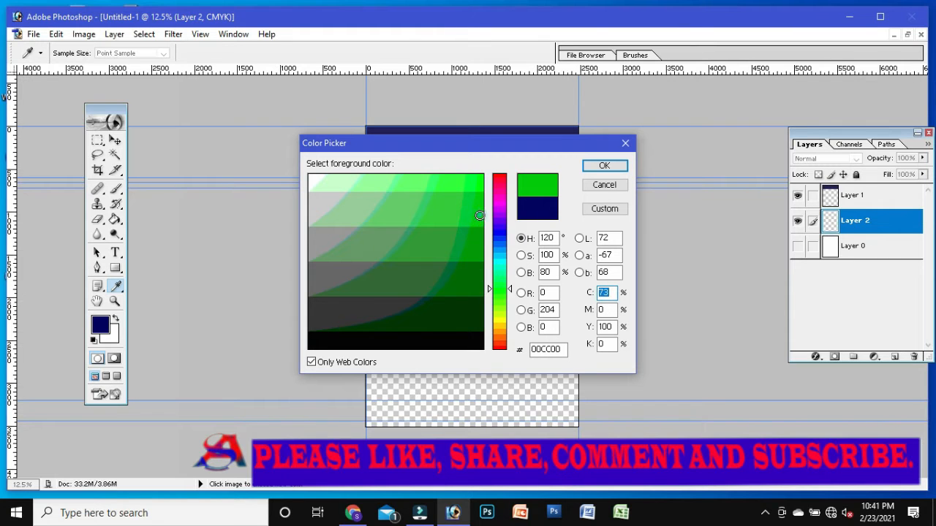
left_click(604, 167)
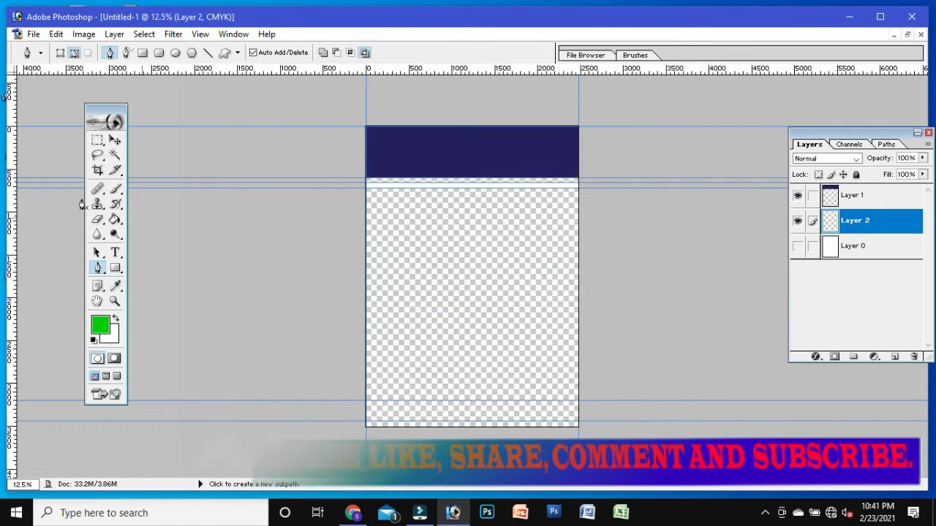
- Fill the thin strip below the header with the green foreground colour and make Layer 0 visible again
left_click(115, 220)
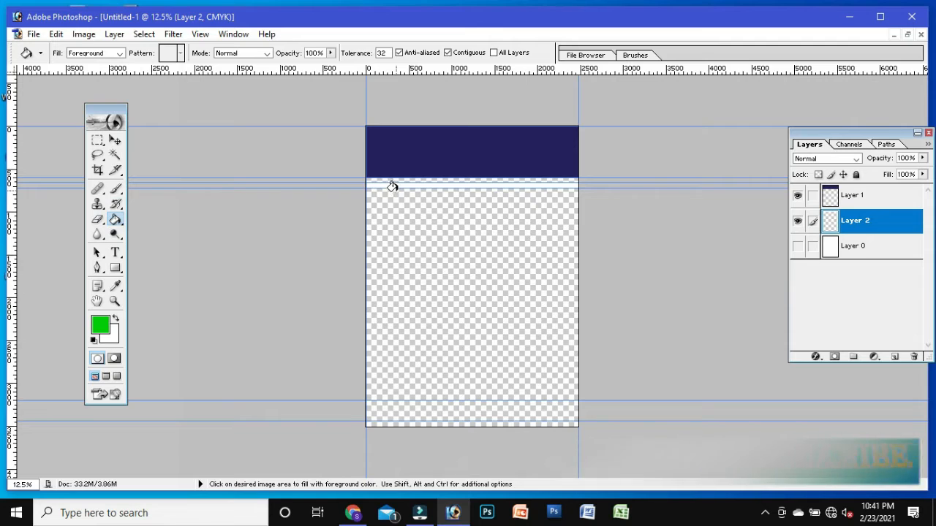
left_click(395, 192)
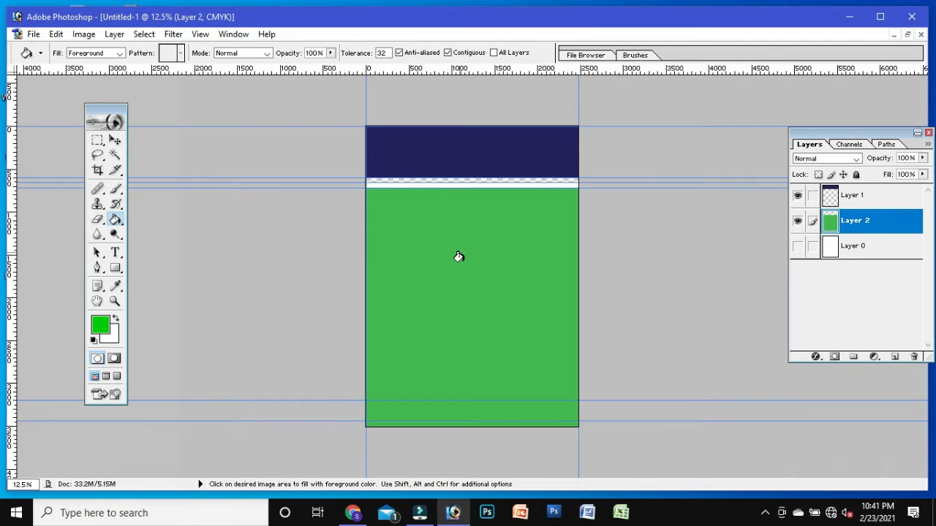
key("ctrl+z")
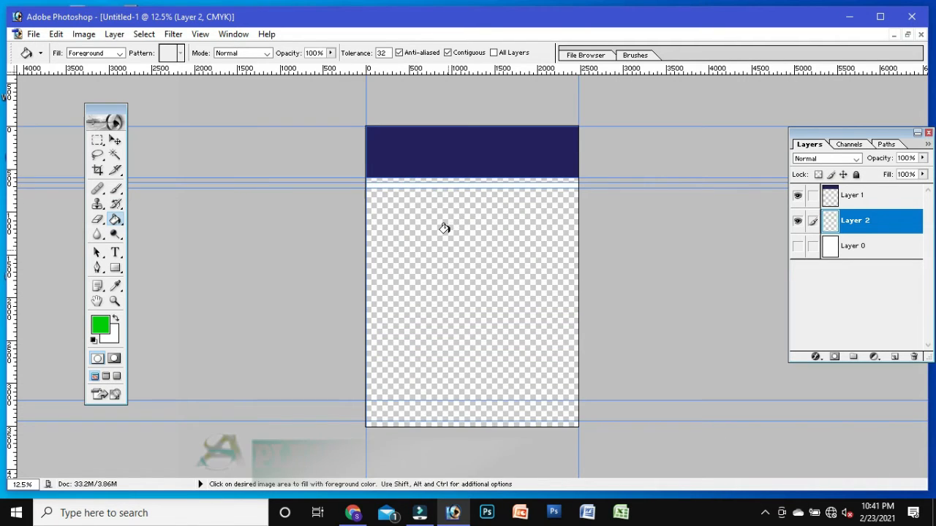
left_click(445, 185)
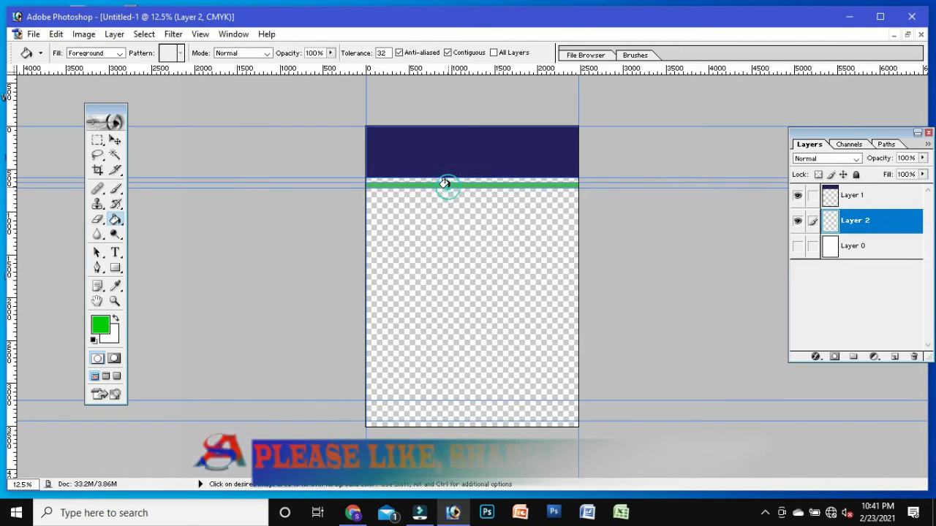
left_click(798, 247)
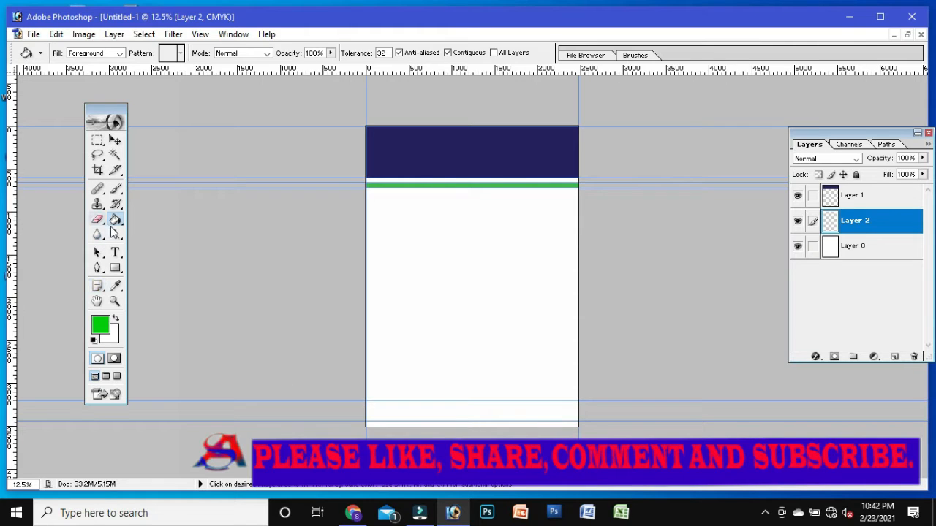
- Outline the footer band between the two lowest guides with a closed Pen path and make Layer 0 the active layer
left_click(101, 267)
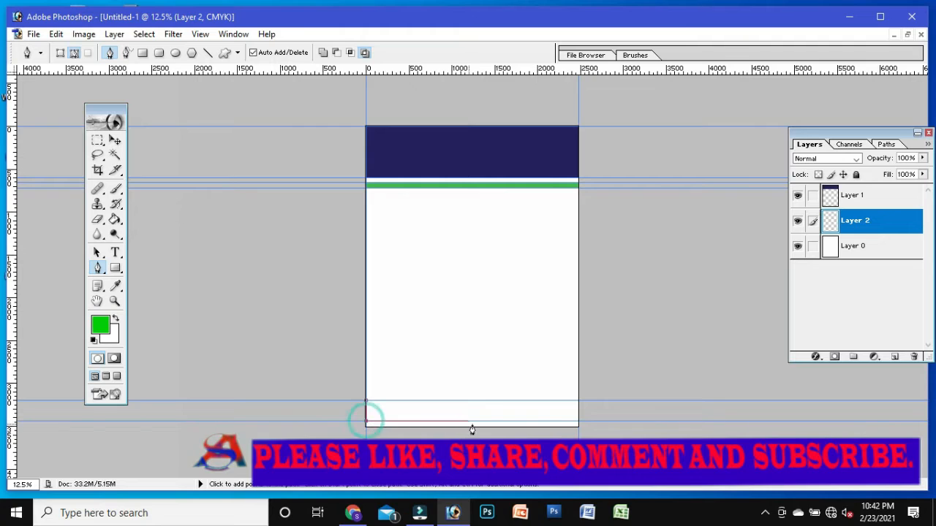
left_click(578, 424)
left_click(578, 401)
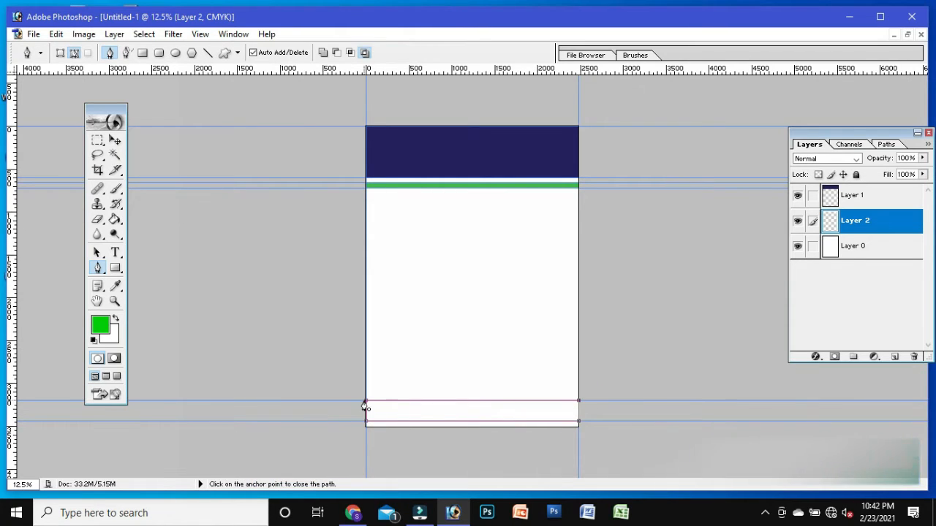
left_click(365, 404)
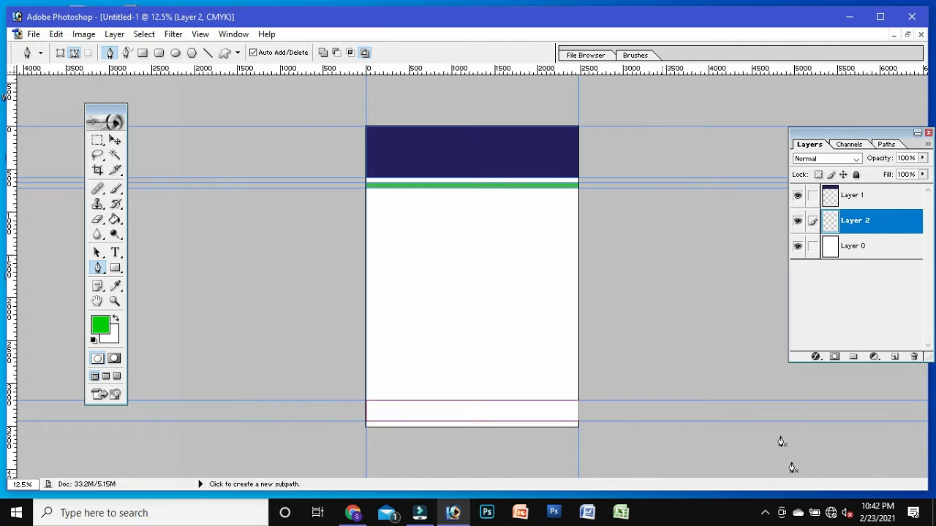
left_click(863, 252)
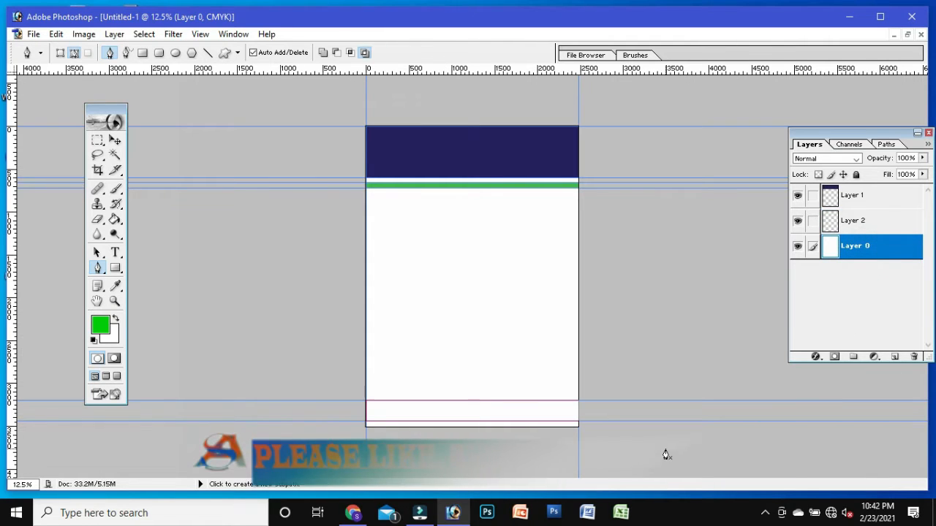
- Convert the footer path to a selection copied to a new layer, and fill it with the green foreground colour while Layer 0 is hidden
key("ctrl+Return")
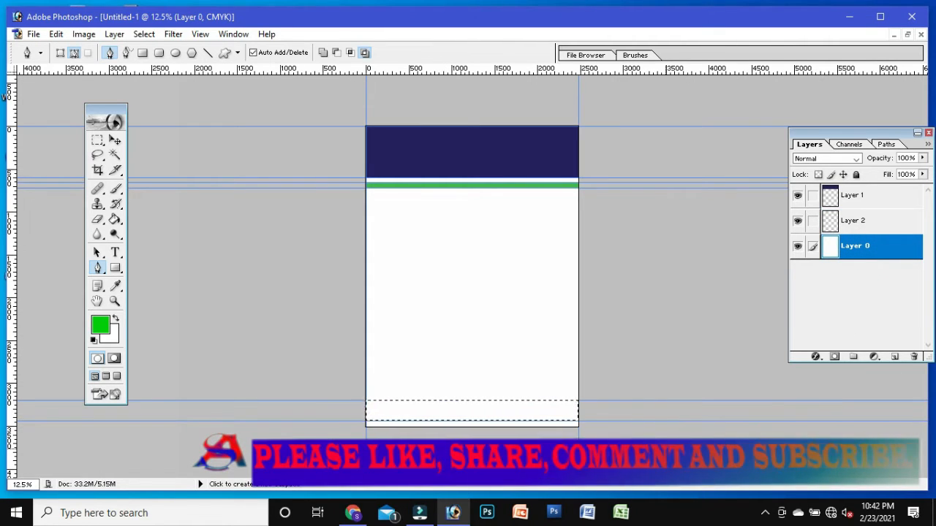
key("ctrl+j")
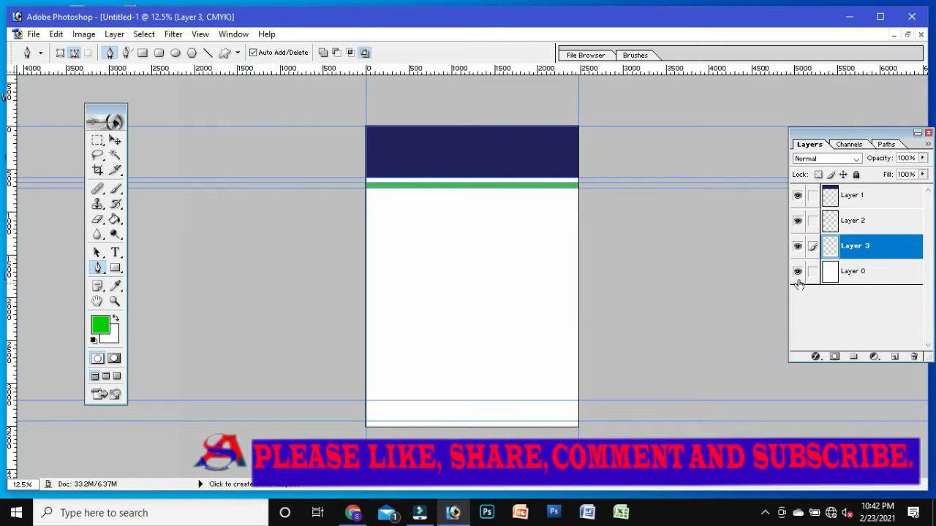
left_click(799, 274)
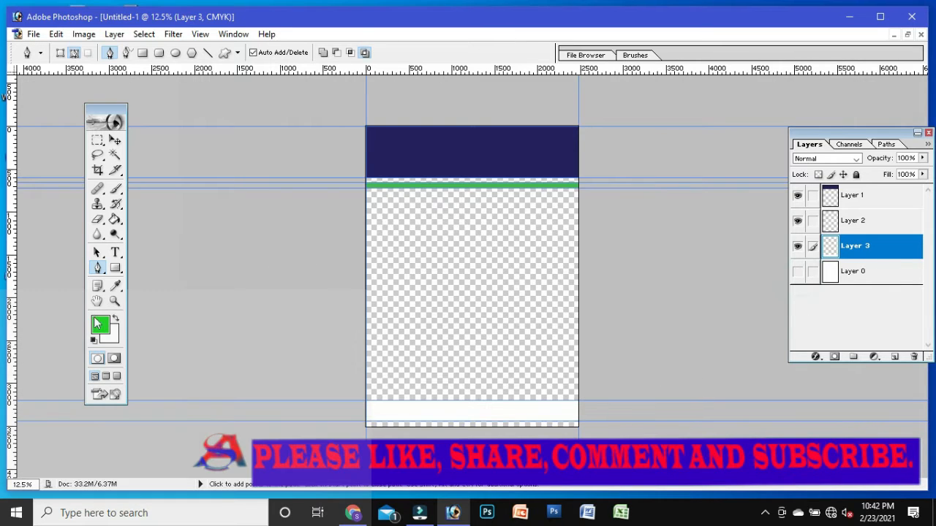
left_click(116, 218)
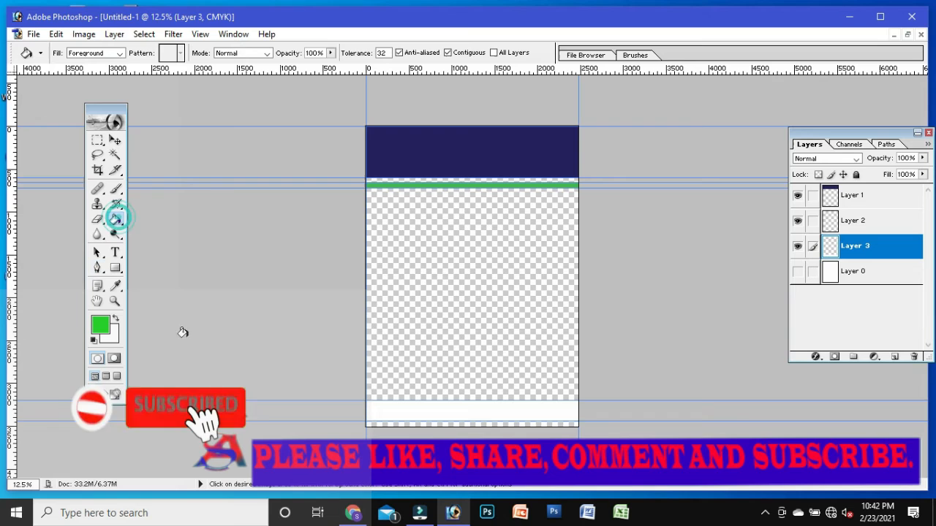
left_click(486, 412)
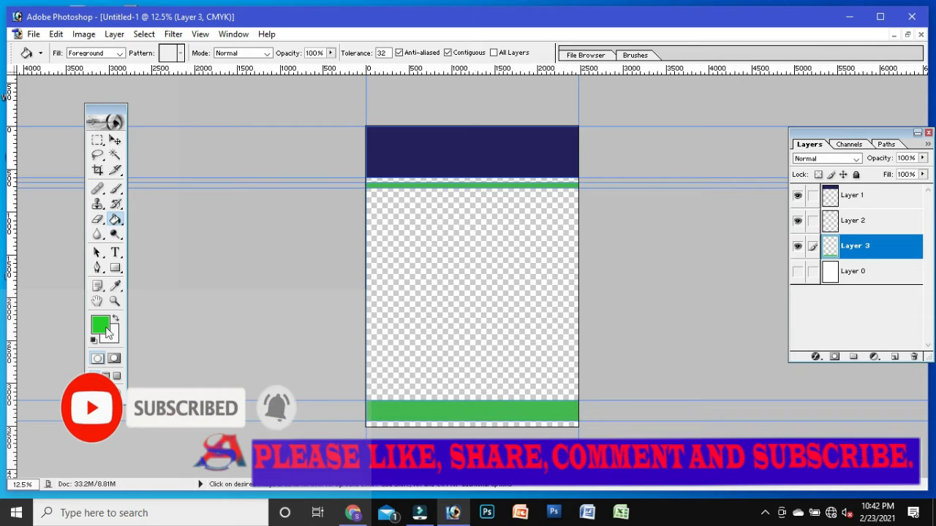
- Refill the footer band on Layer 3 with dark blue 000066 and make Layer 0 visible again
left_click(108, 333)
left_click(511, 131)
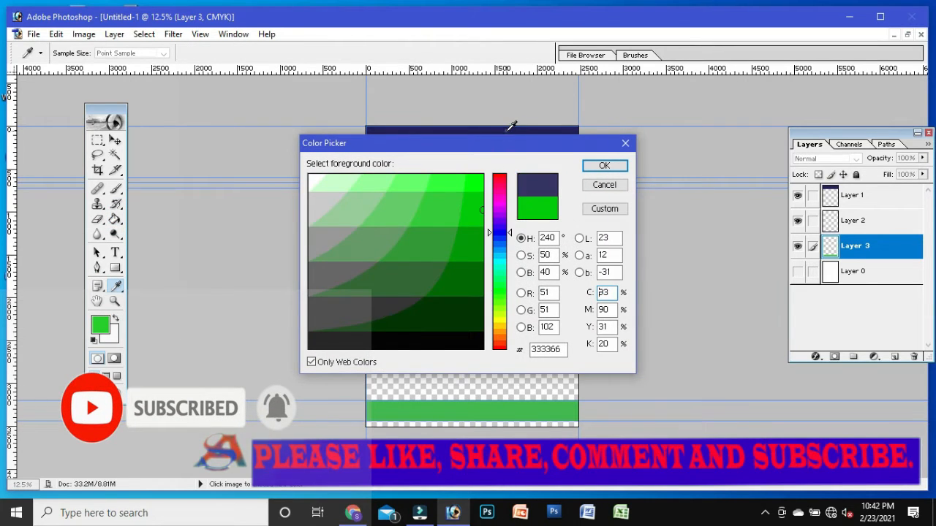
left_click(474, 286)
left_click(602, 167)
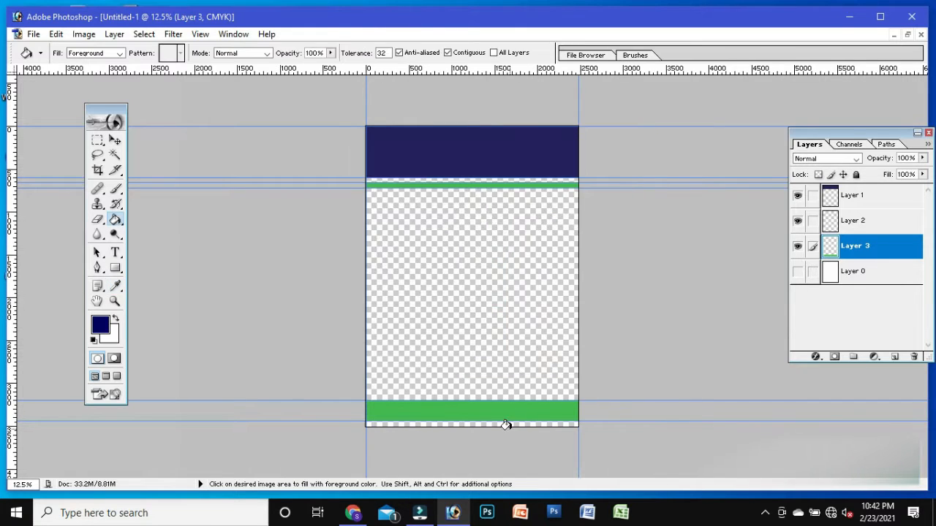
left_click(499, 406)
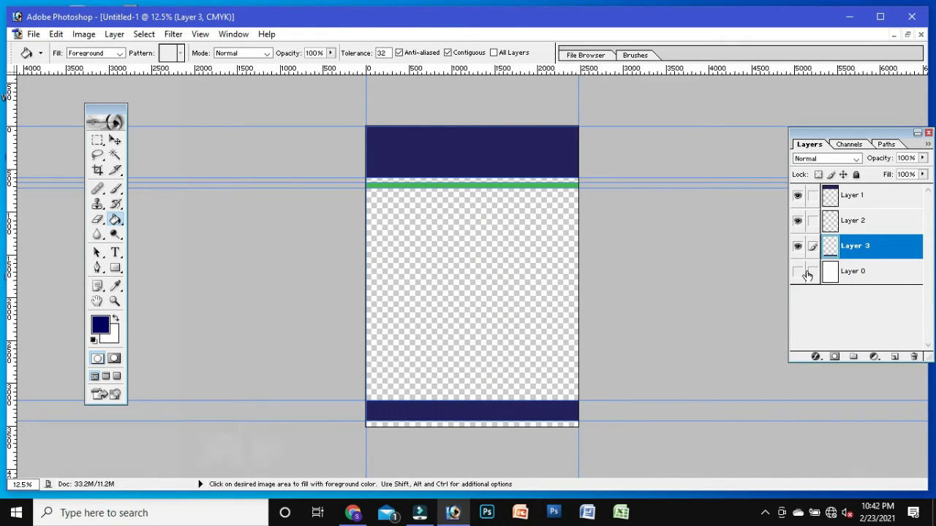
left_click(797, 245)
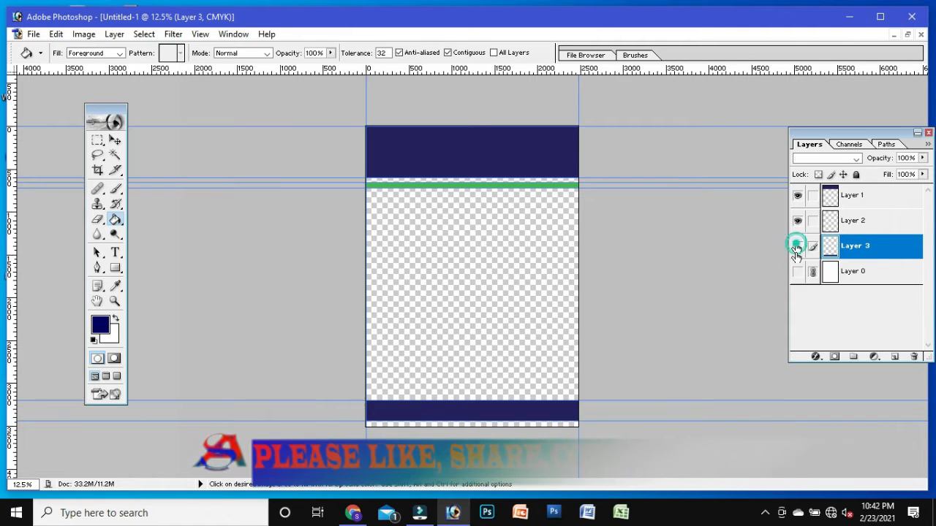
left_click(797, 272)
left_click(797, 245)
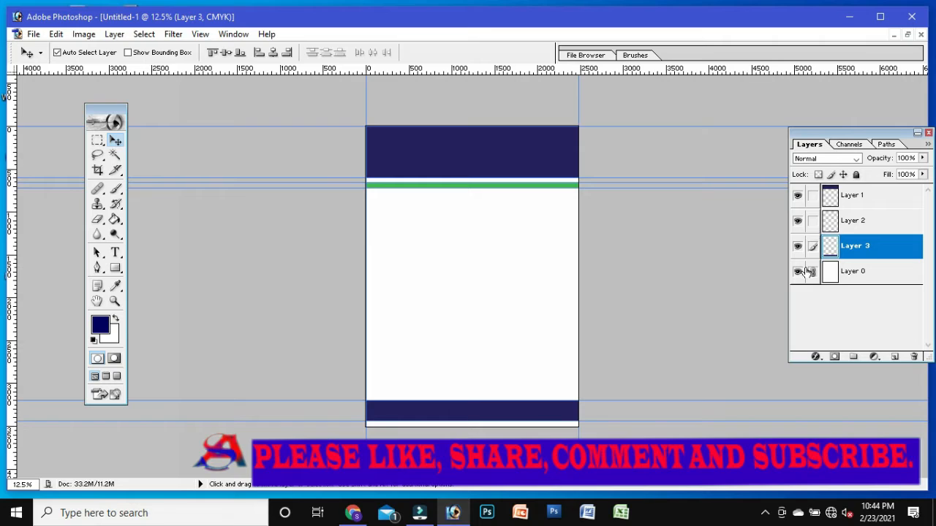
- Hide Layers 0, 2 and 1 and stretch the footer band upward to 136.6% height with Free Transform
left_click(797, 272)
left_click(799, 218)
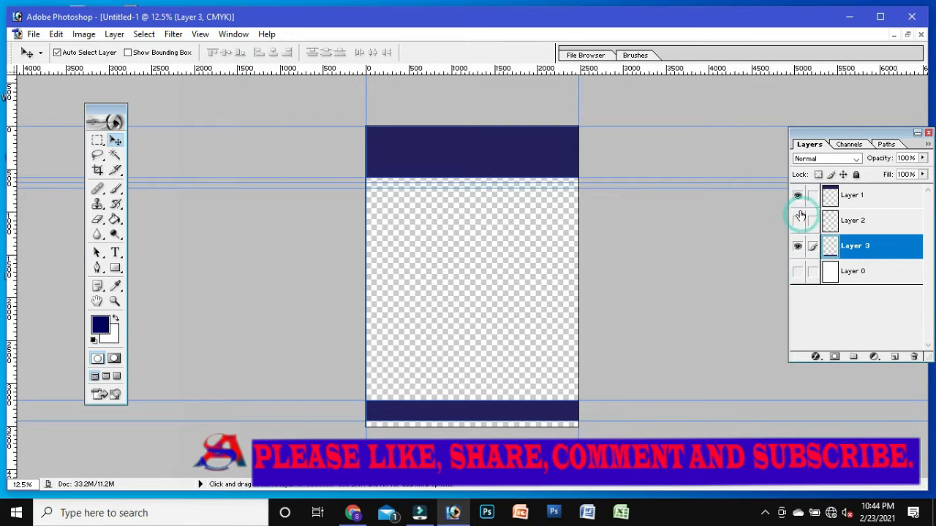
left_click(798, 196)
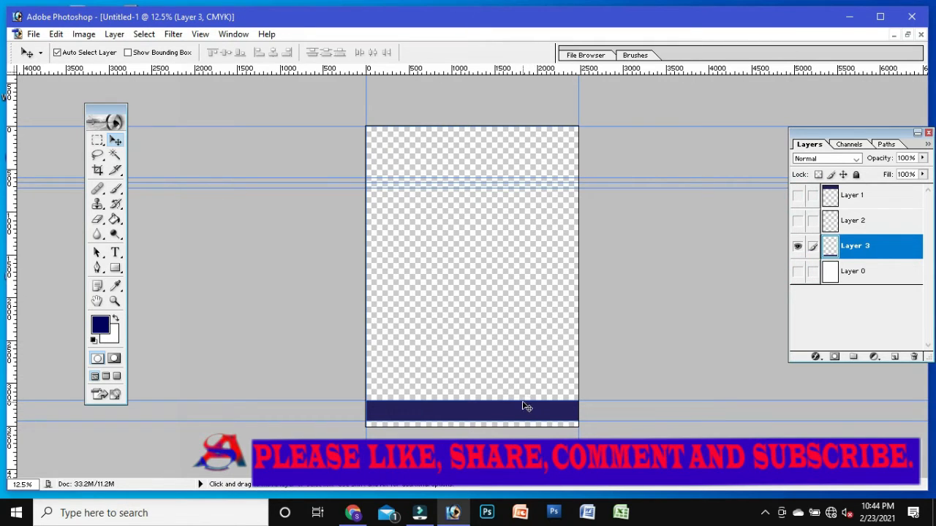
key("ctrl+t")
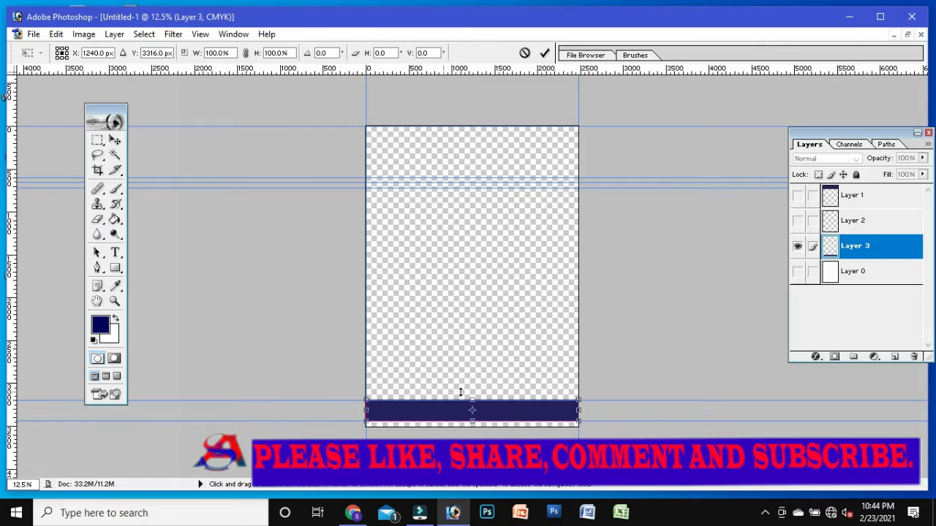
left_click_drag(473, 399, 473, 392)
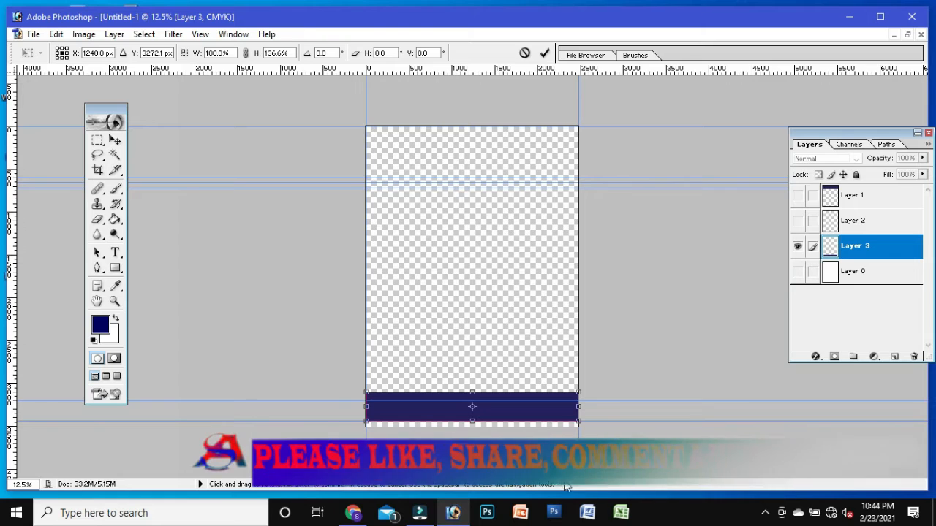
key("Return")
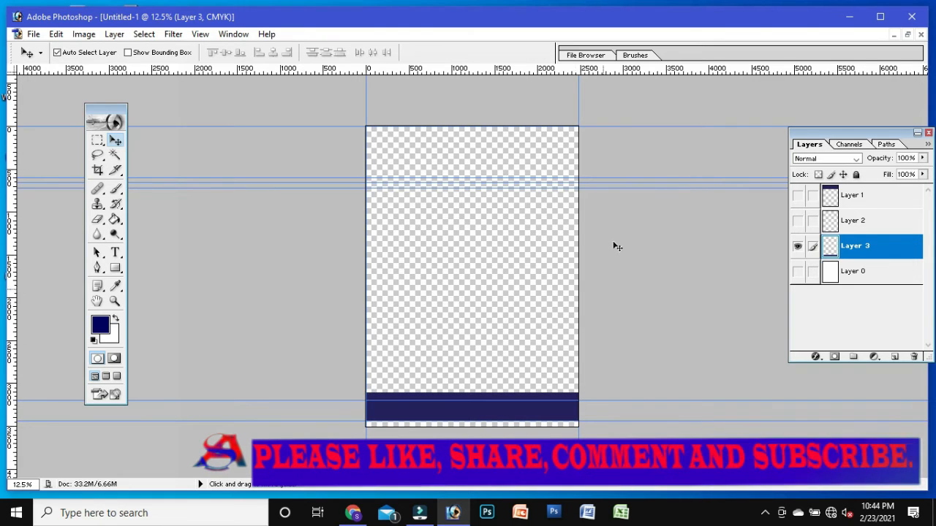
- Make Layer 2, Layer 1 and Layer 0 visible again
left_click(796, 221)
left_click(796, 195)
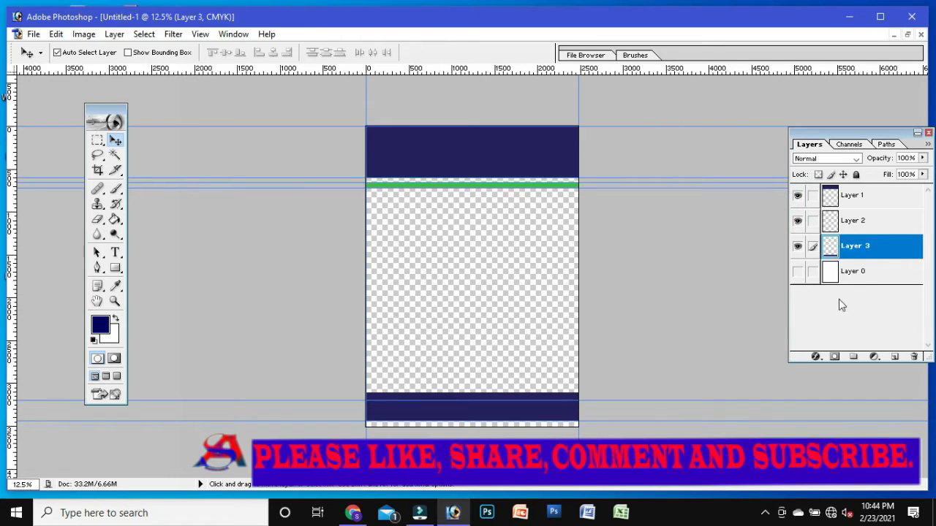
left_click(799, 272)
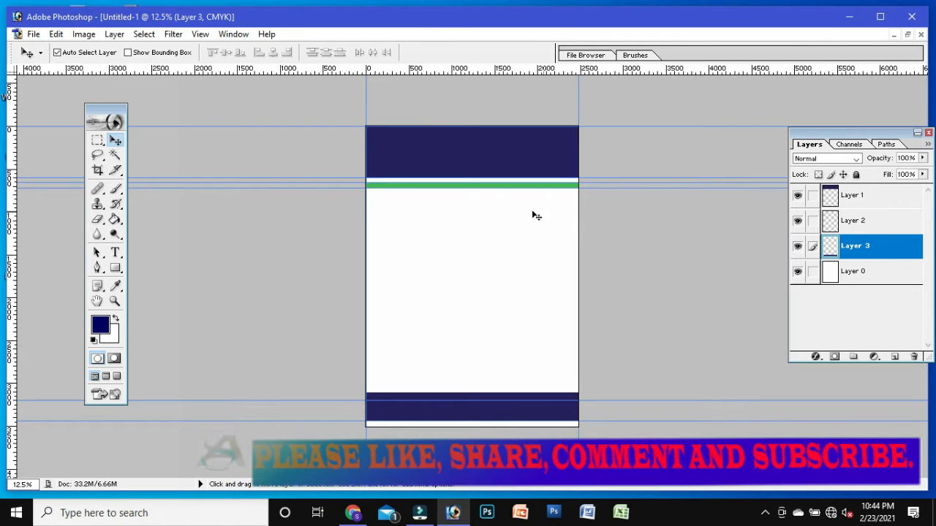
- Start a horizontal text line near the upper edge of the header band and set its text size to 4 mm
left_click(113, 253)
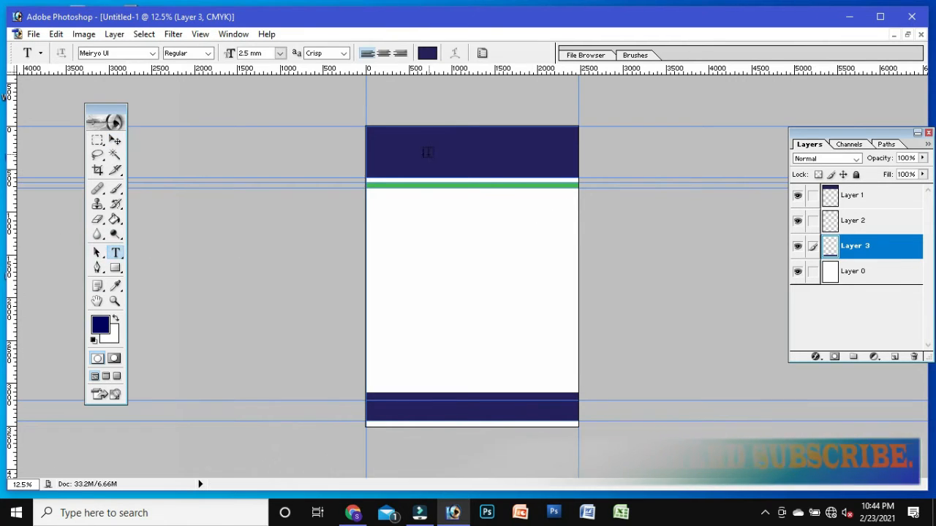
scroll(431, 144, "up", 2)
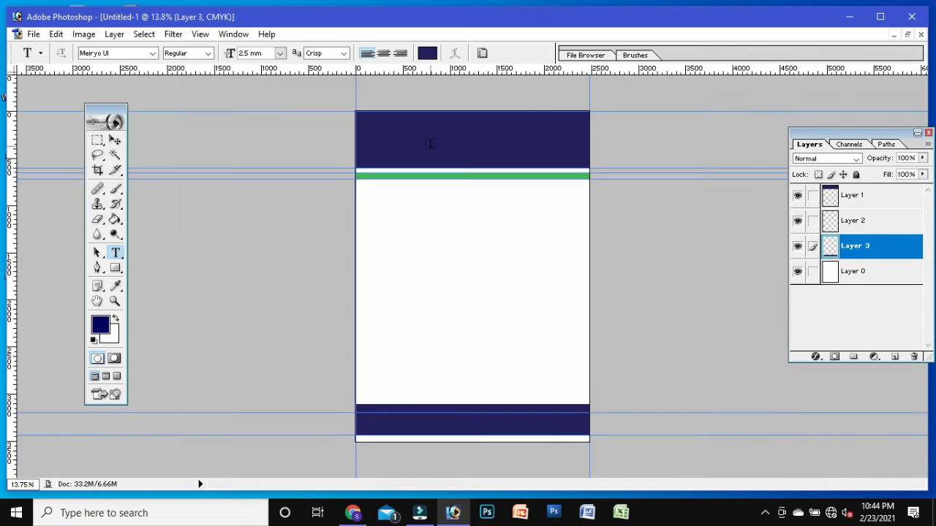
left_click(417, 110)
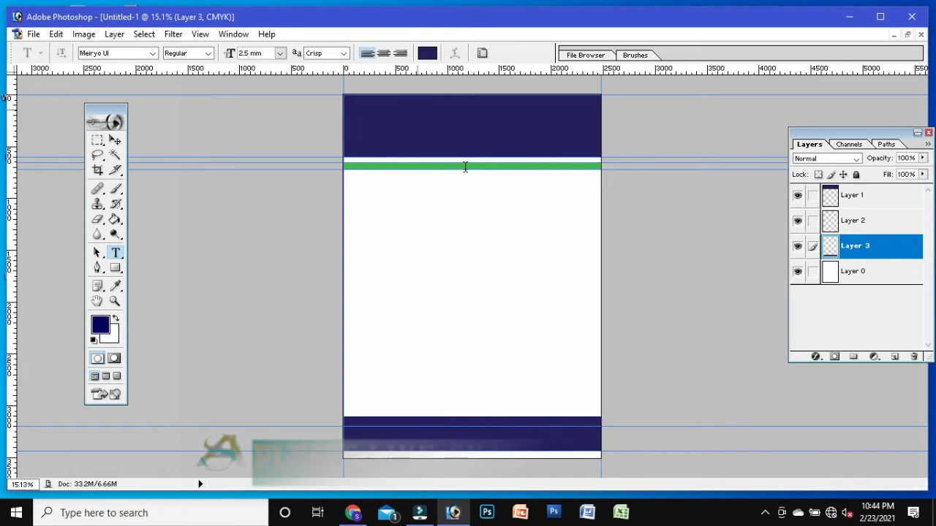
left_click(279, 53)
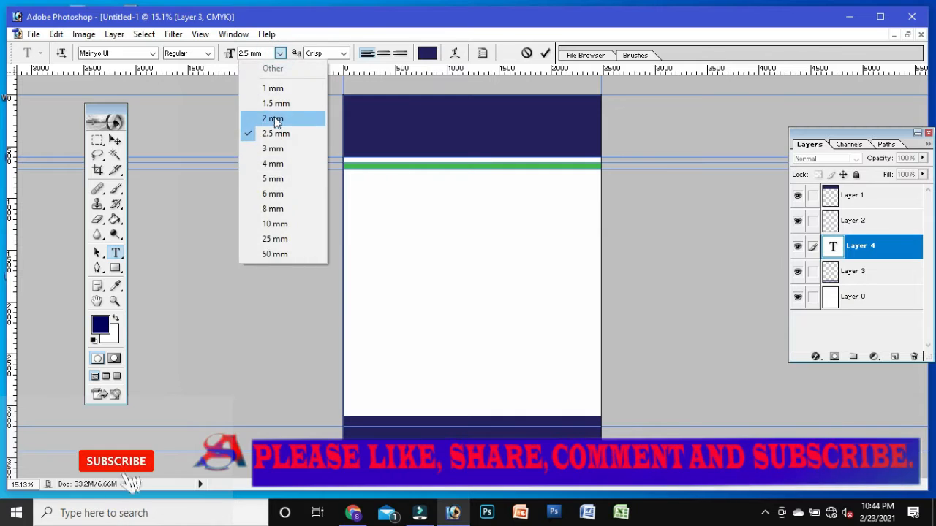
left_click(272, 163)
left_click(280, 53)
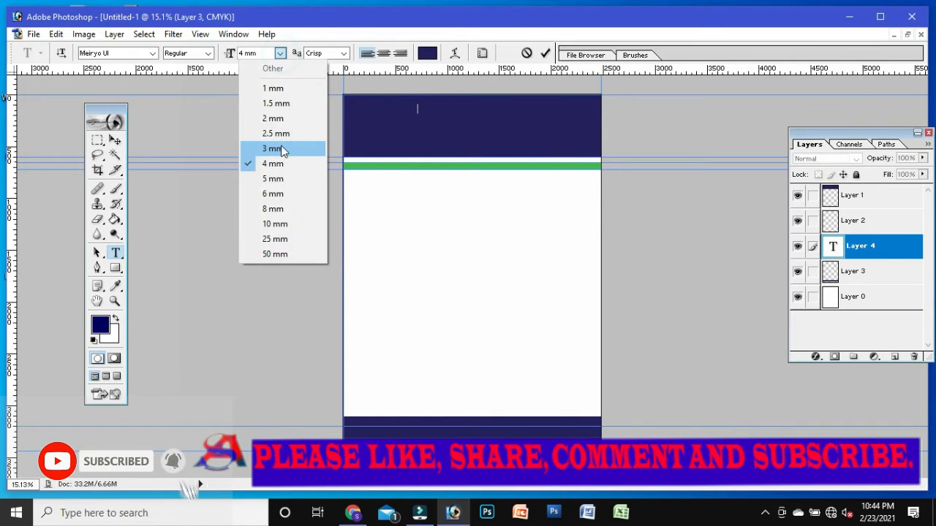
left_click(281, 148)
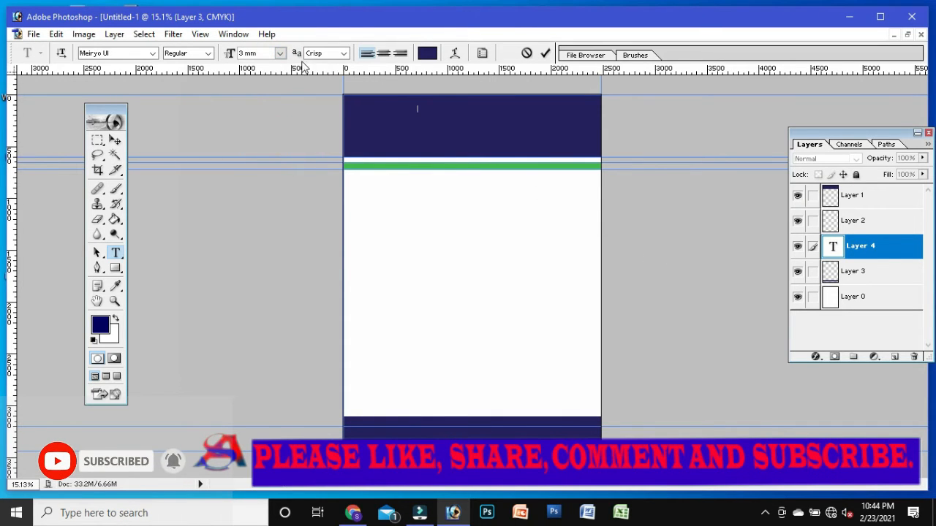
left_click(285, 57)
left_click(277, 163)
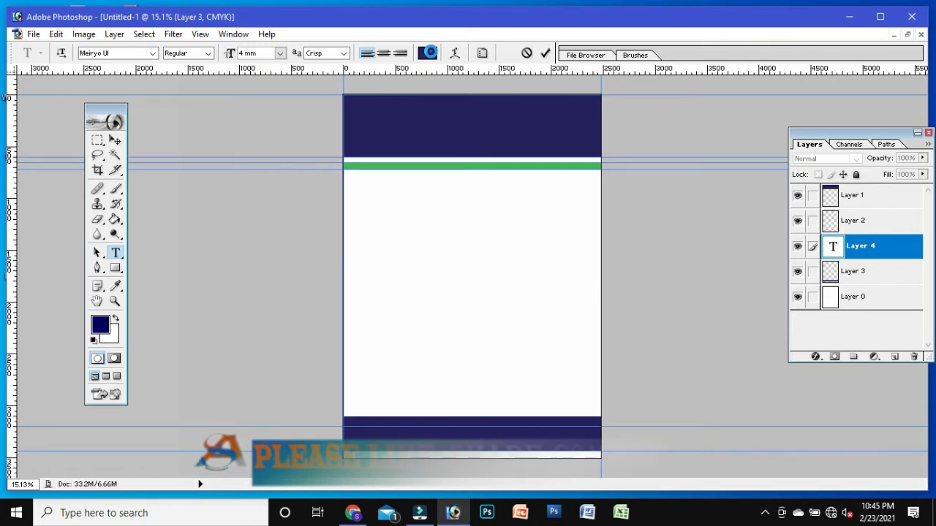
- Set the colour of the new header text to white FFFFFF
left_click(427, 53)
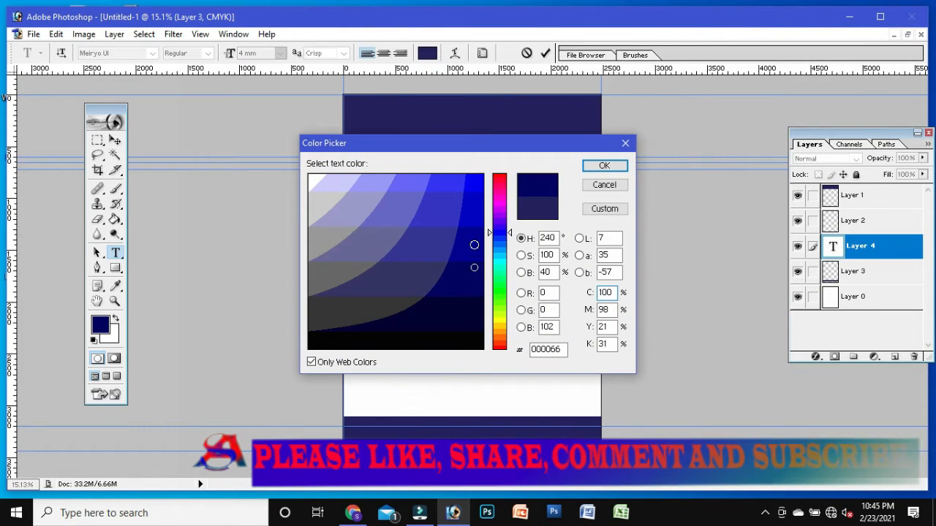
left_click(318, 181)
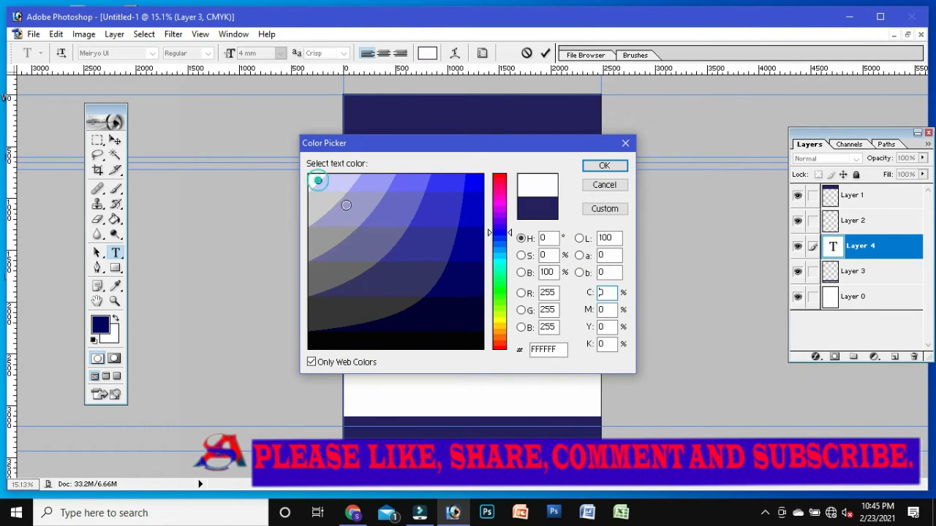
left_click(610, 166)
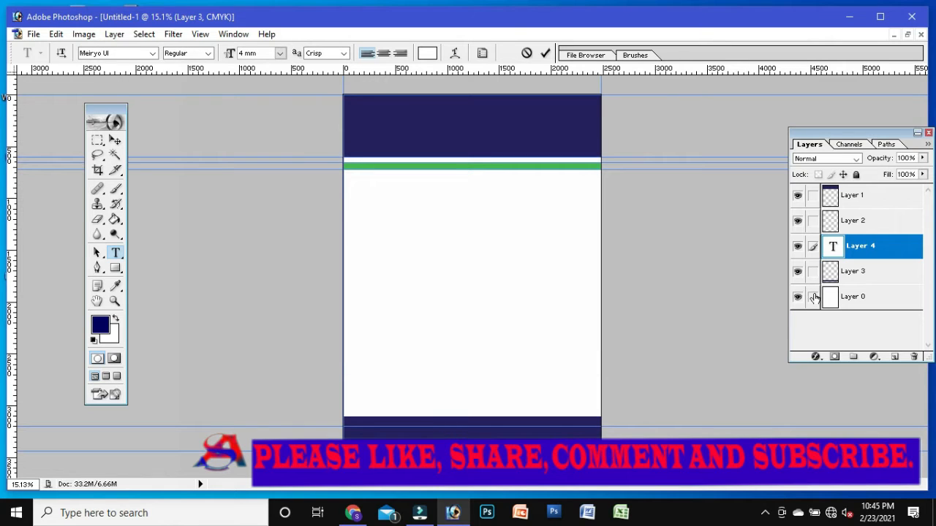